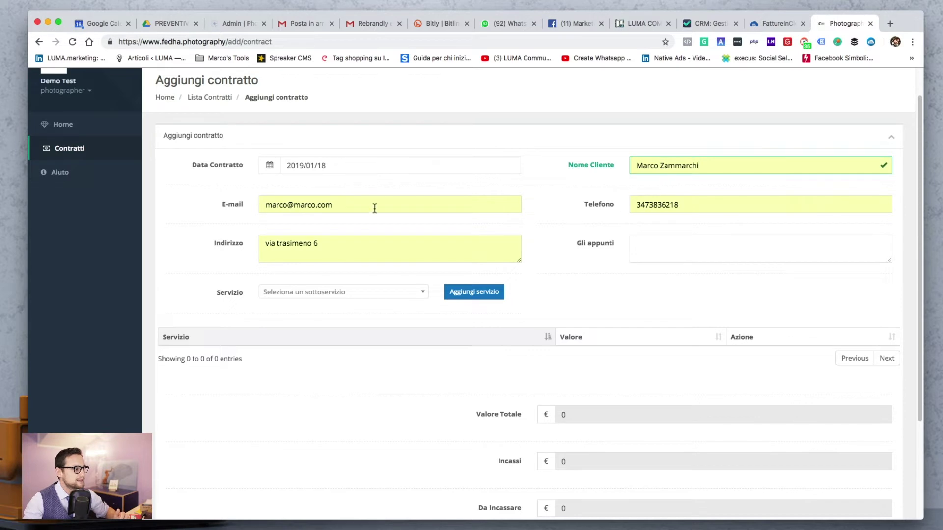
# Change the client's e-mail domain to mil.com, fixing typos along the way
pyautogui.moveTo(294, 206); pyautogui.dragTo(515, 204)
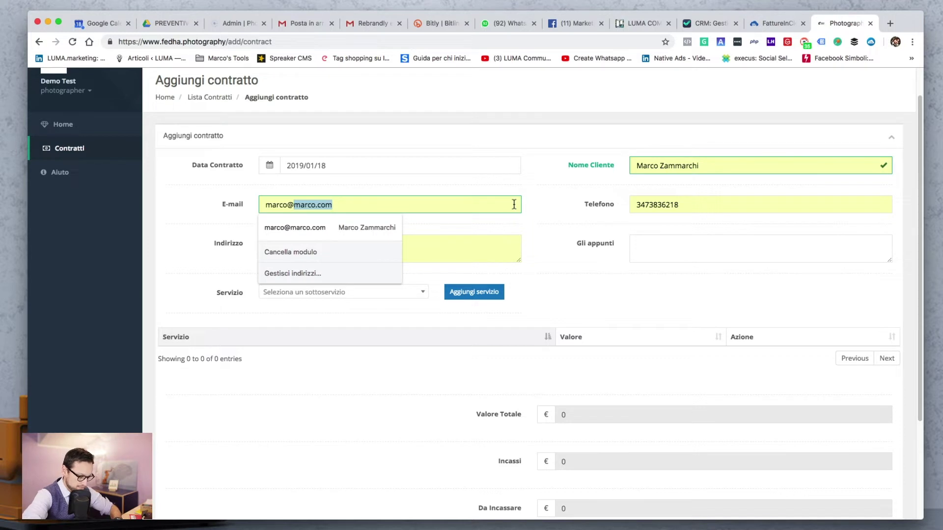
pyautogui.write('mil')
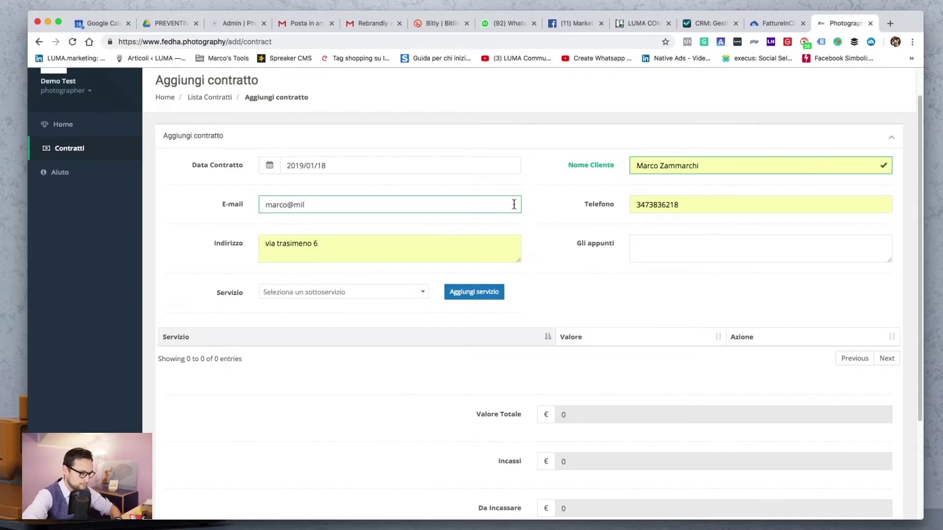
pyautogui.press('BackSpace')
pyautogui.press('BackSpace')
pyautogui.write('il.xom')
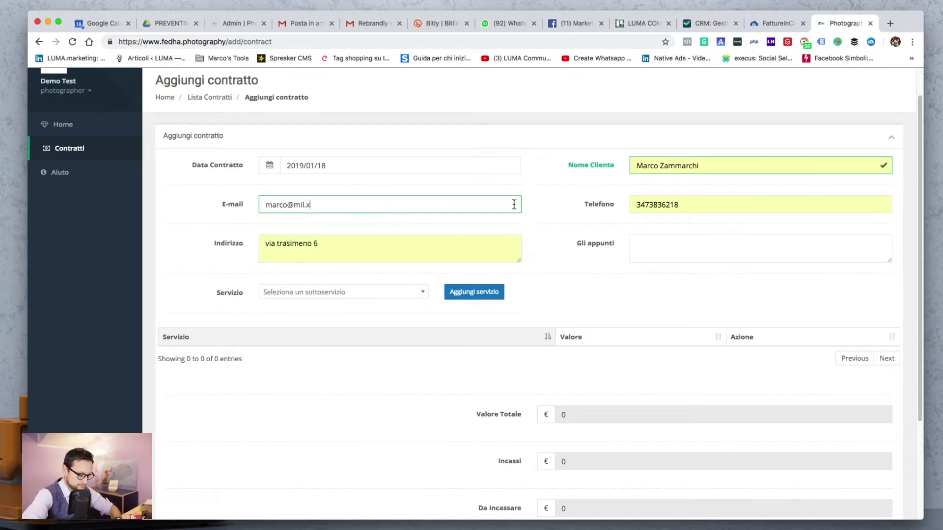
pyautogui.press('BackSpace')
pyautogui.press('BackSpace')
pyautogui.write('com')
# Replace the client's phone number with the new one and move on to the contract notes
pyautogui.press('Tab')
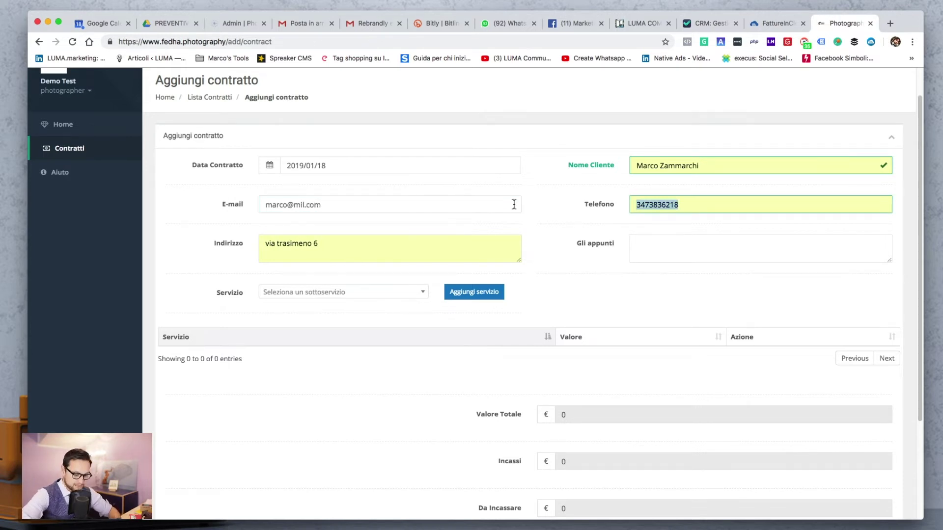
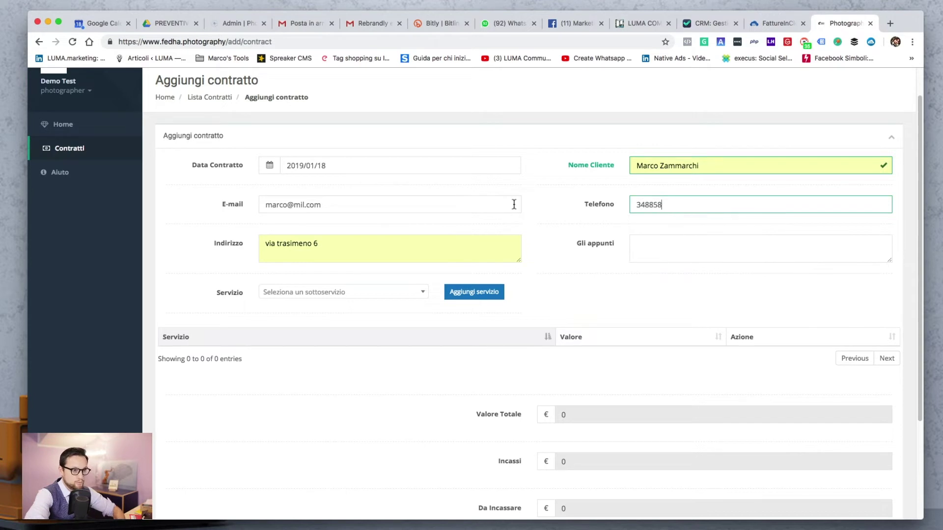
pyautogui.click(401, 246)
pyautogui.click(555, 263)
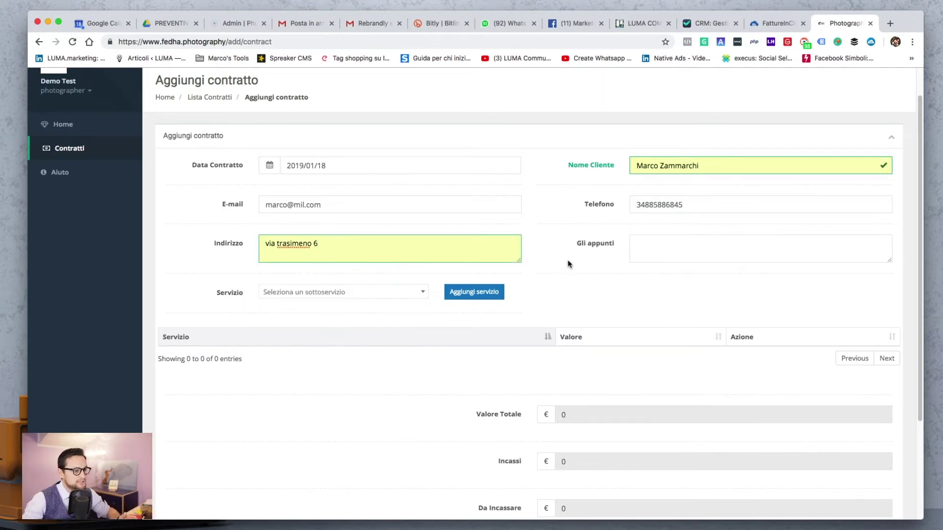
pyautogui.click(682, 249)
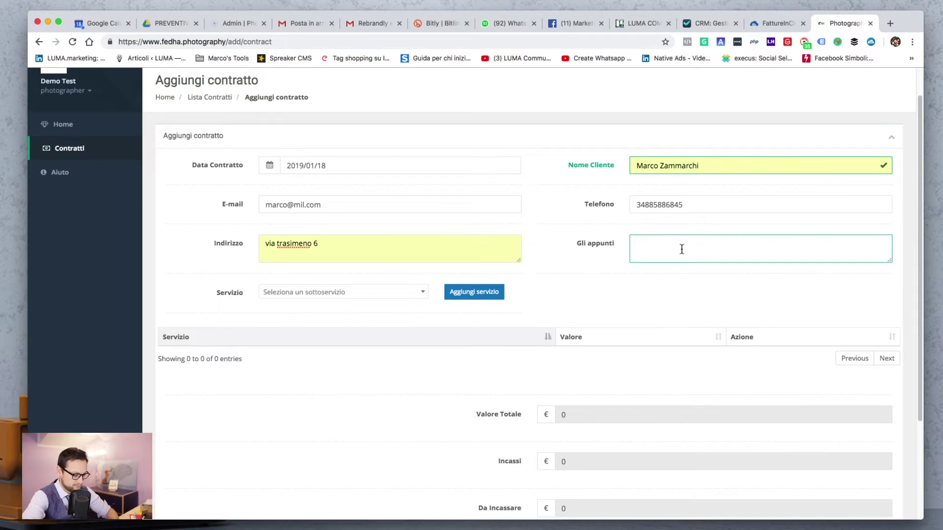
# Type 'regalo servizio di gravidanza' into the Gli appunti notes, correcting the typos
pyautogui.write('rega')
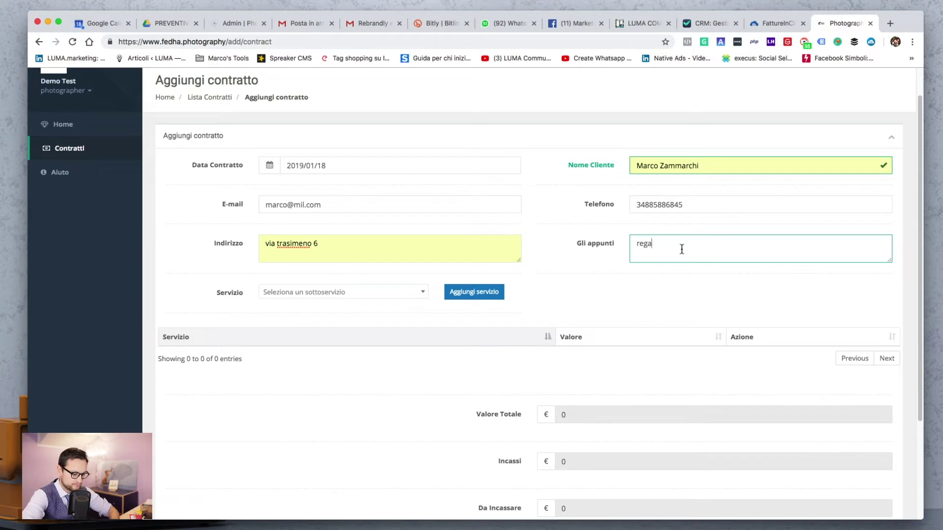
pyautogui.write('allo e')
pyautogui.press('BackSpace')
pyautogui.write('servizio dig')
pyautogui.press('BackSpace')
pyautogui.write('gravia')
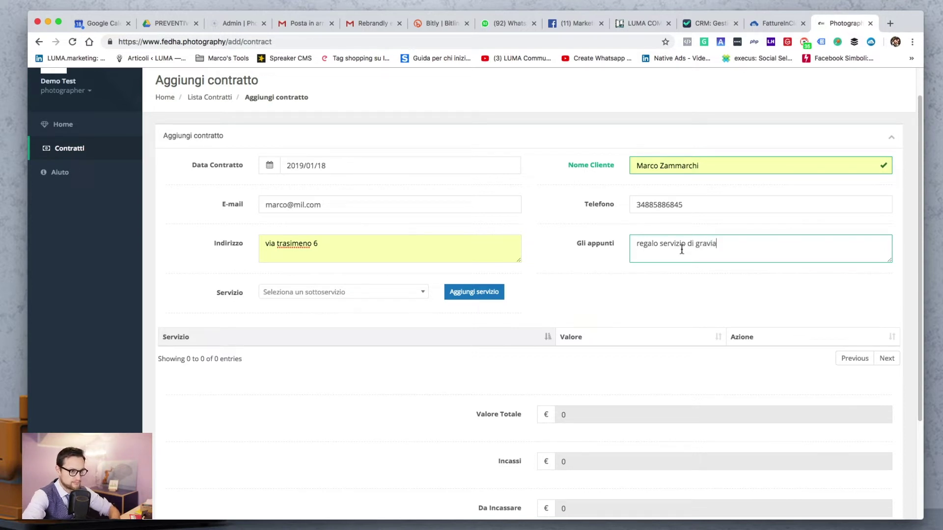
pyautogui.press('BackSpace')
pyautogui.write('danza')
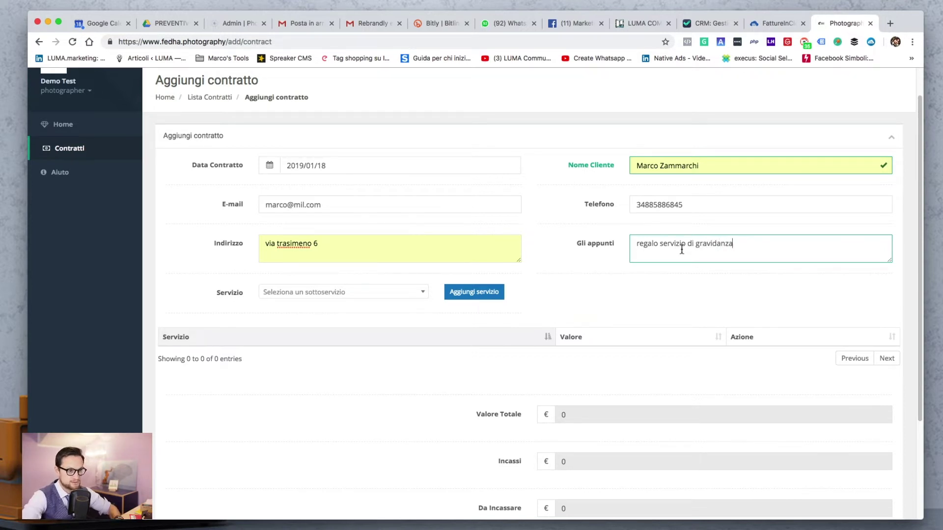
# Choose Gravidanza from the Servizio dropdown list
pyautogui.scroll(-3, 355, 393)
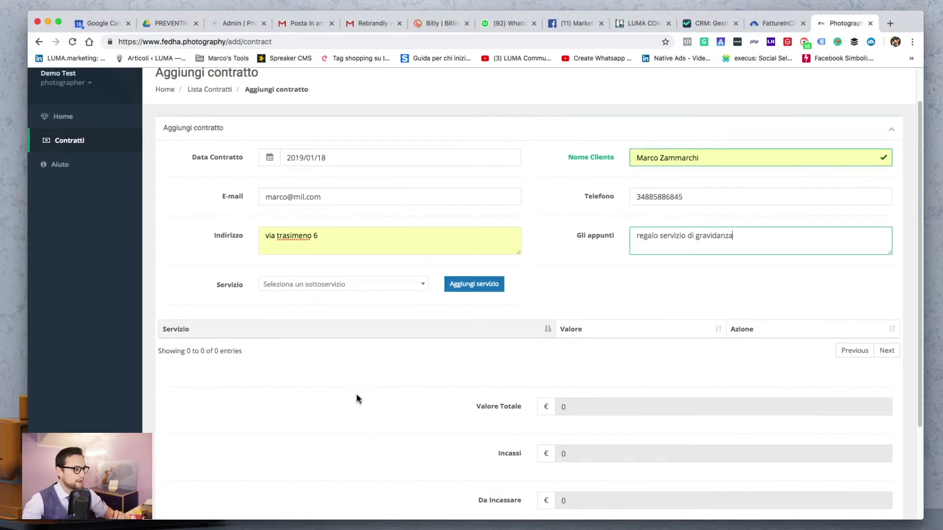
pyautogui.click(361, 351)
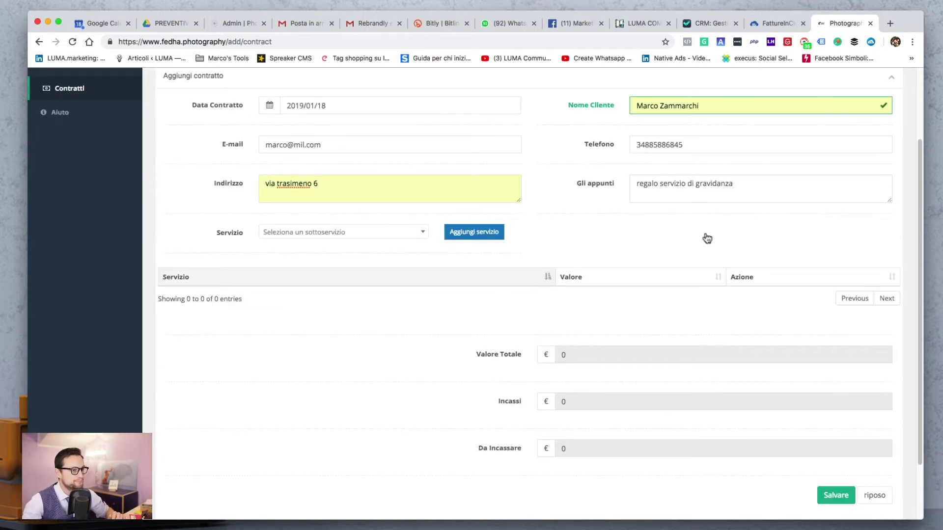
pyautogui.click(391, 232)
pyautogui.scroll(-5, 376, 324)
pyautogui.scroll(-3, 376, 326)
pyautogui.scroll(8, 376, 327)
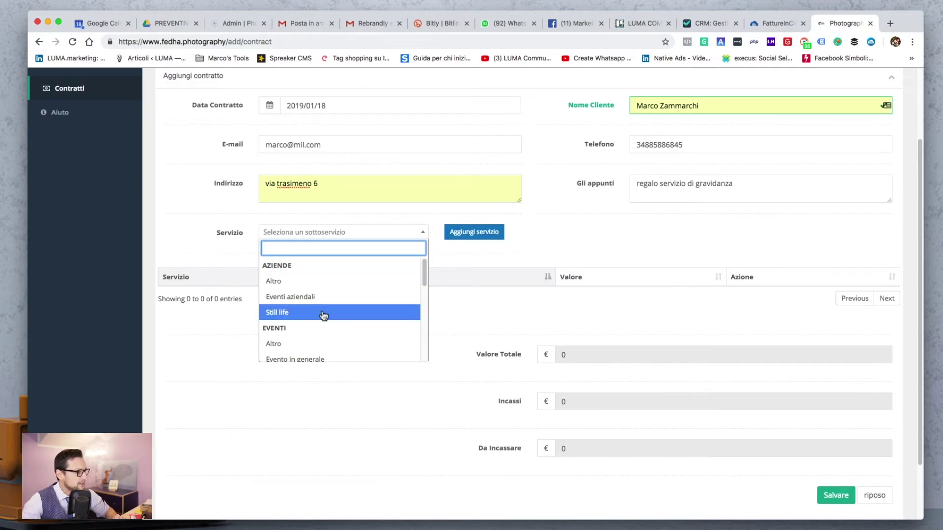
pyautogui.scroll(-3, 326, 322)
pyautogui.scroll(-5, 330, 324)
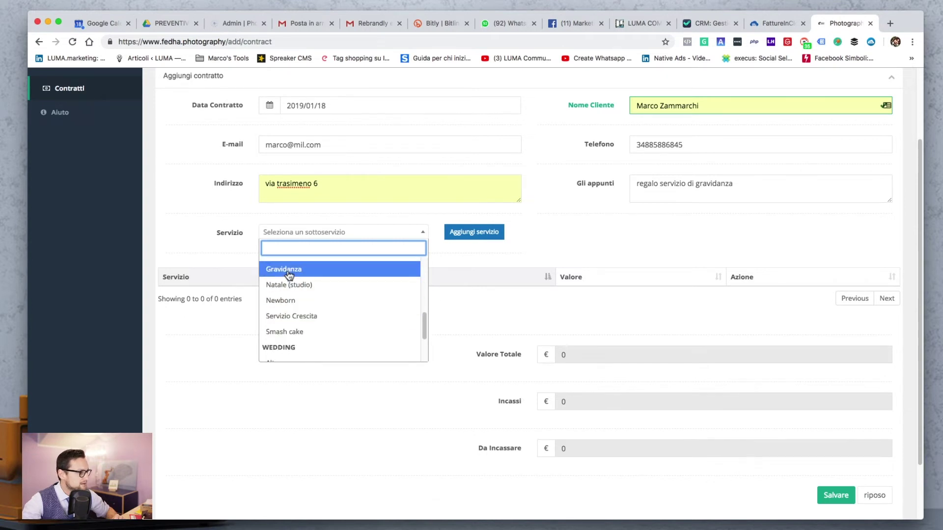
pyautogui.click(290, 270)
# Add the Gravidanza service line to the contract and set its value to 200 €
pyautogui.click(475, 233)
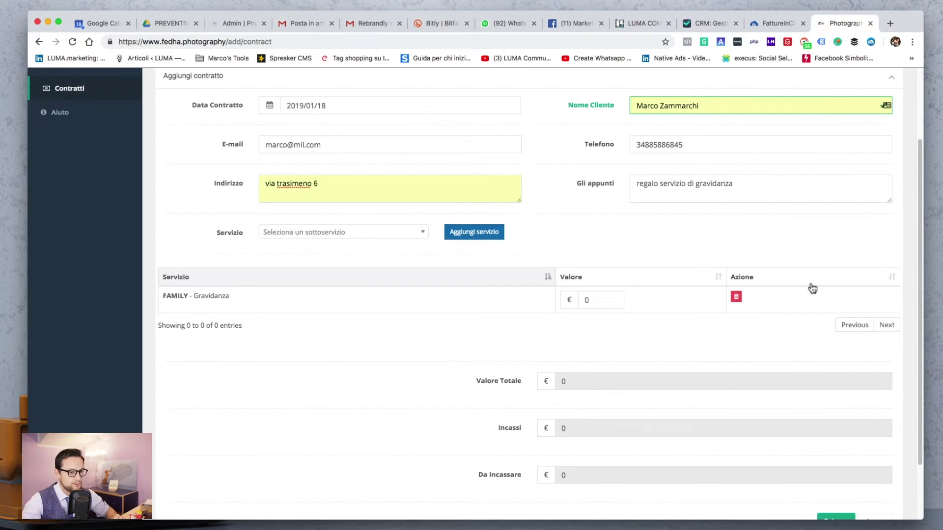
pyautogui.doubleClick(589, 300)
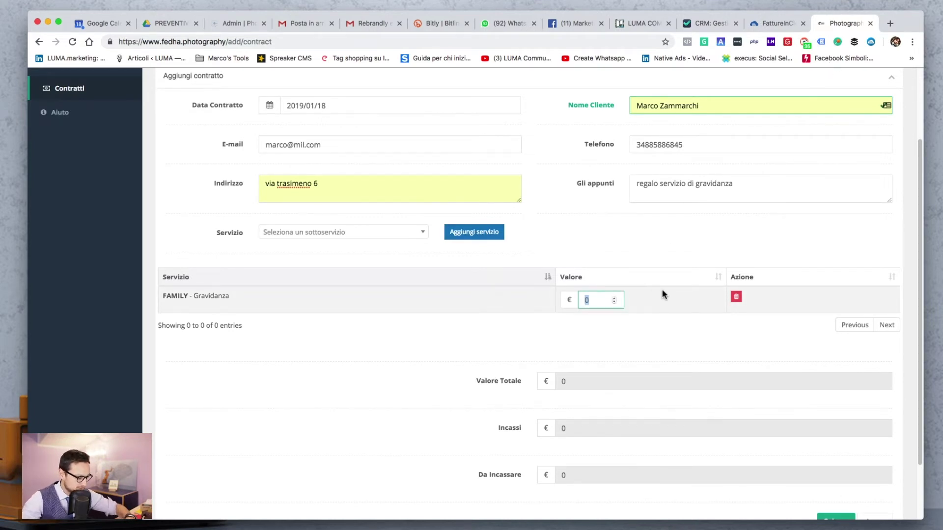
pyautogui.write('200')
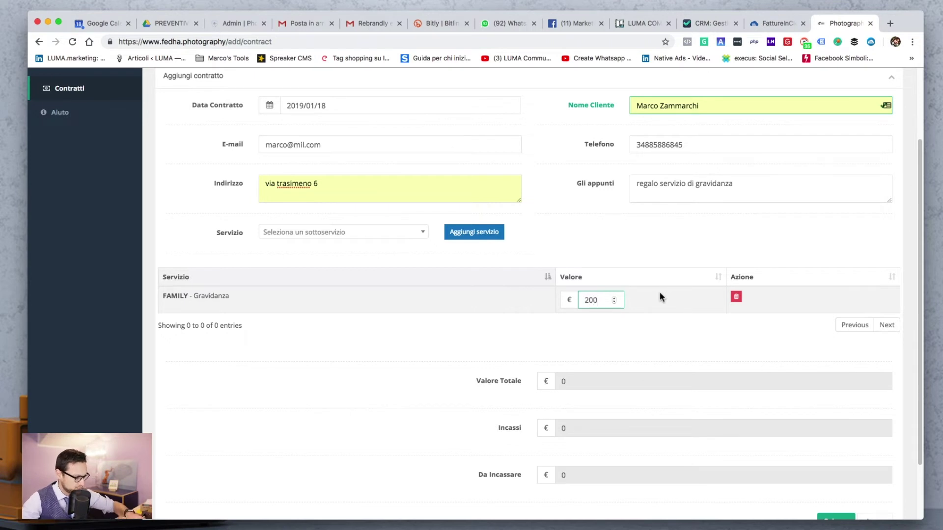
pyautogui.scroll(-3, 638, 338)
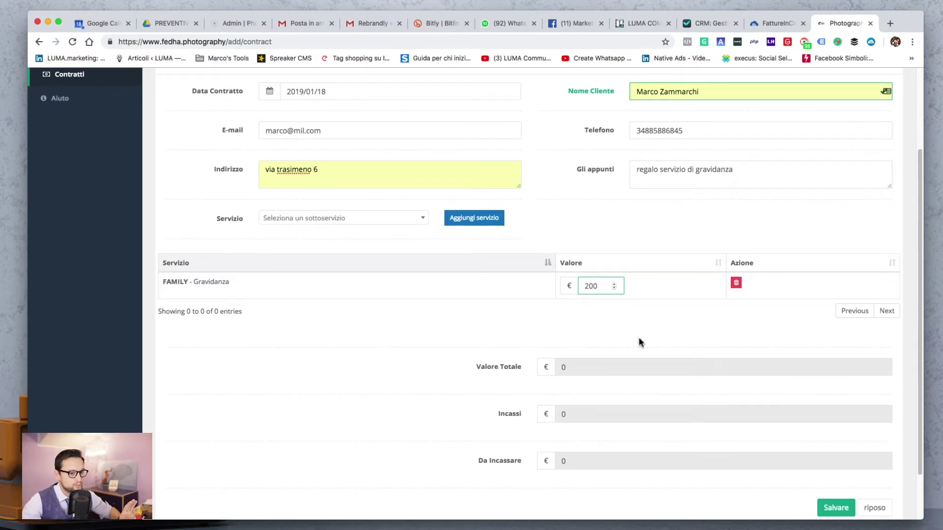
# Save the contract and check its new 2019/01/18 Gravidanza row at €200 total
pyautogui.click(830, 451)
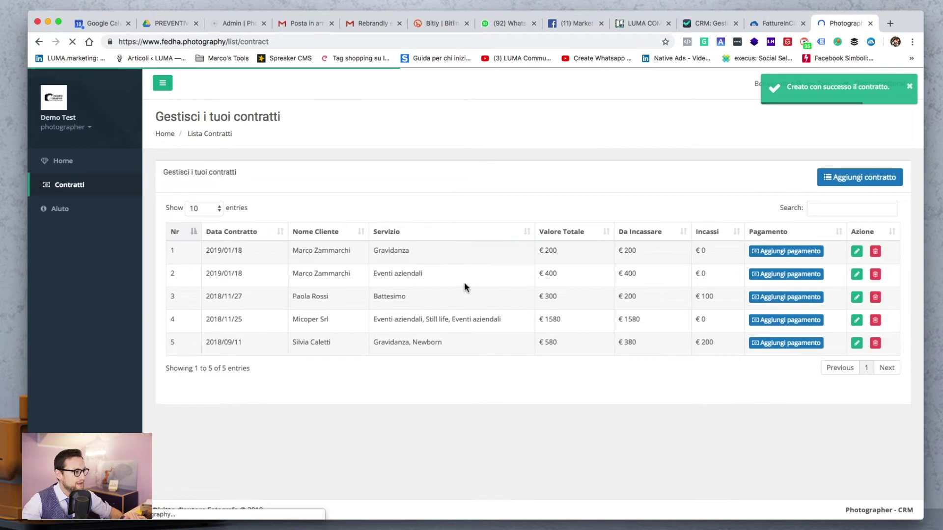
pyautogui.moveTo(245, 252); pyautogui.dragTo(204, 251)
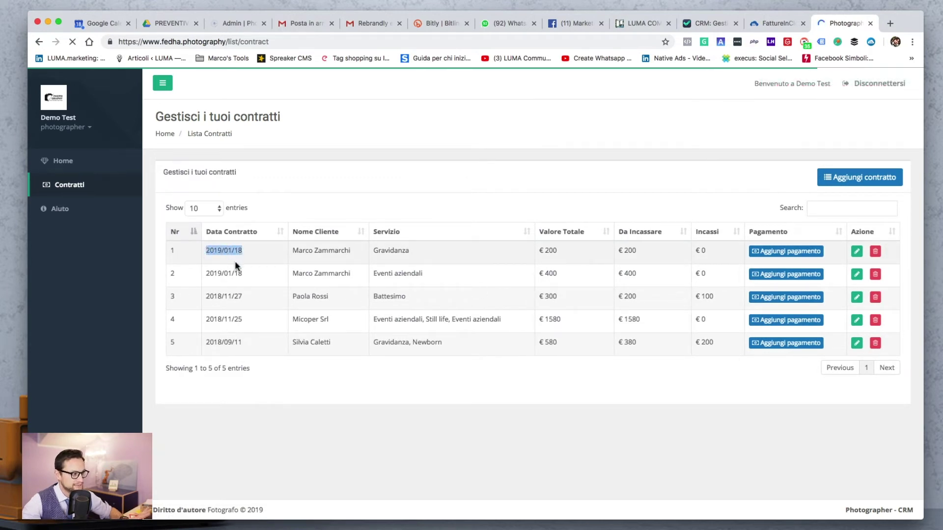
pyautogui.click(296, 251)
pyautogui.moveTo(296, 250); pyautogui.dragTo(420, 251)
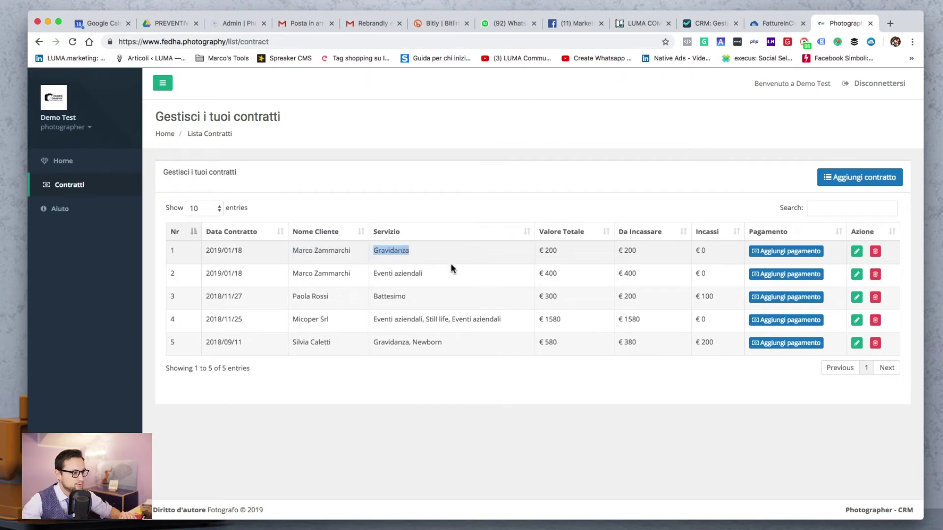
pyautogui.click(415, 253)
pyautogui.moveTo(415, 254); pyautogui.dragTo(381, 256)
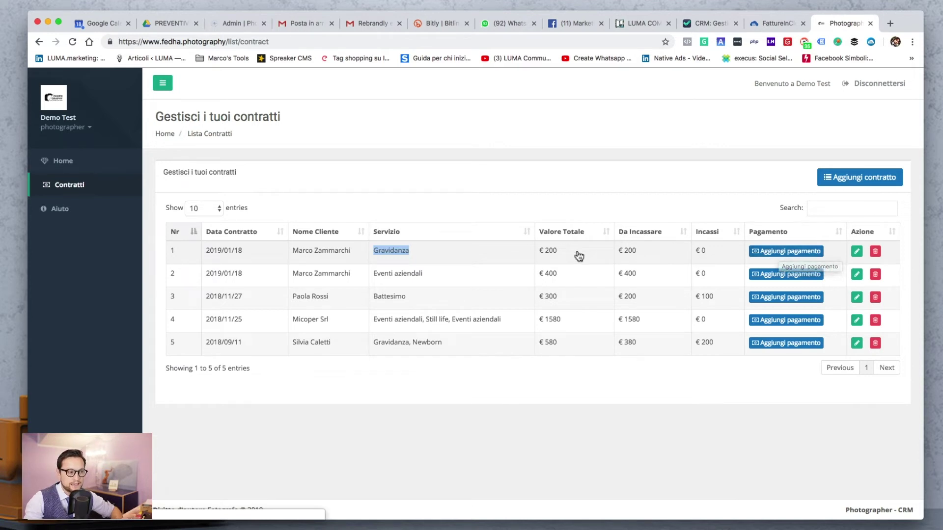
pyautogui.tripleClick(552, 250)
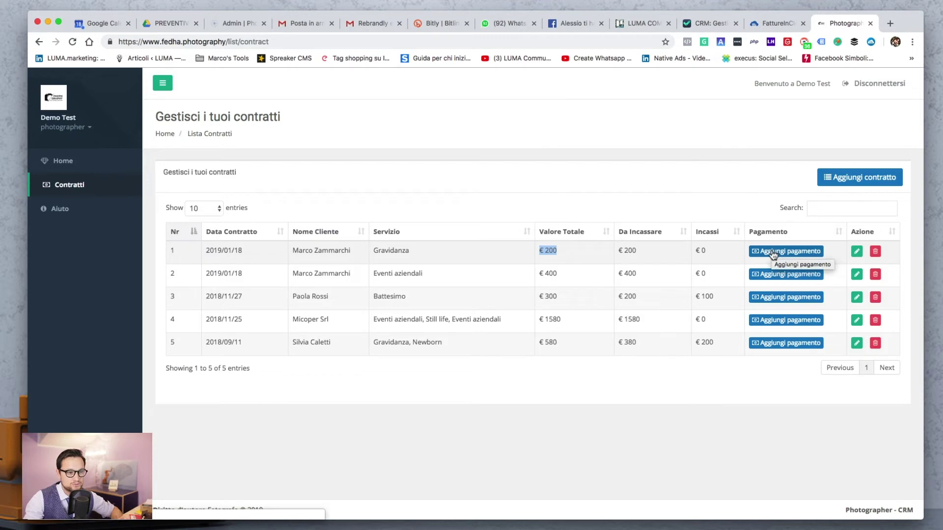
# Record a €50 Cash payment on the Gravidanza contract
pyautogui.click(772, 251)
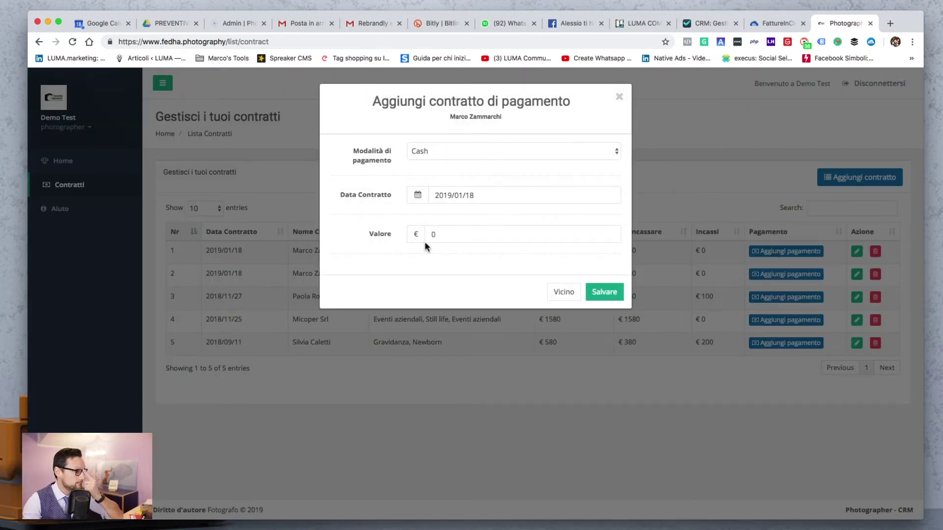
pyautogui.click(423, 147)
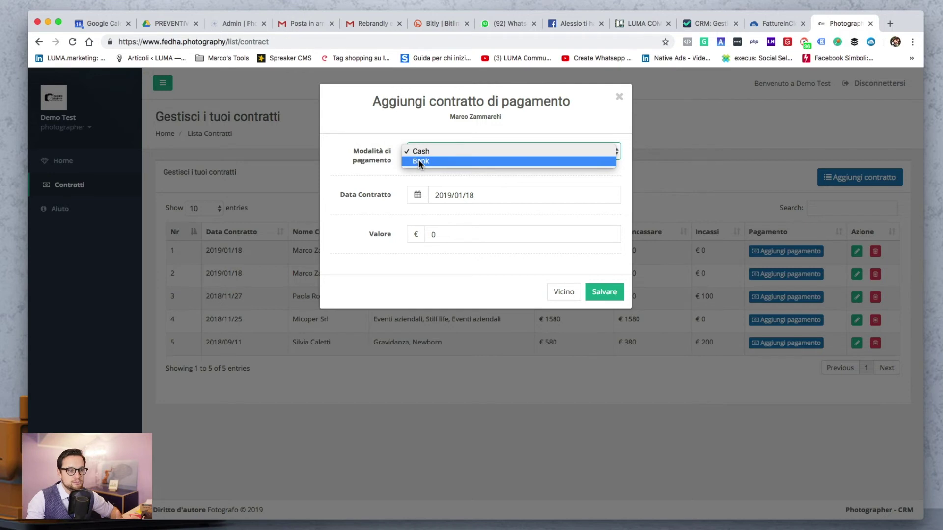
pyautogui.click(417, 128)
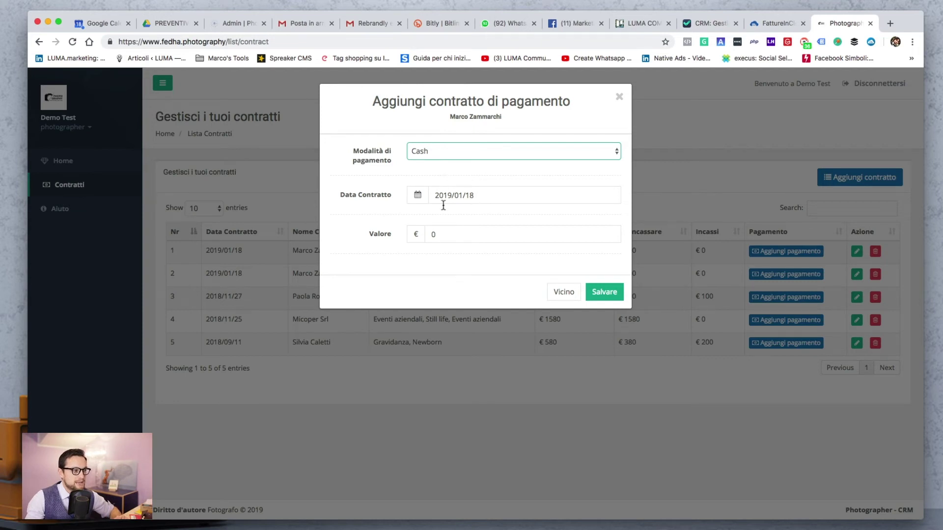
pyautogui.doubleClick(445, 234)
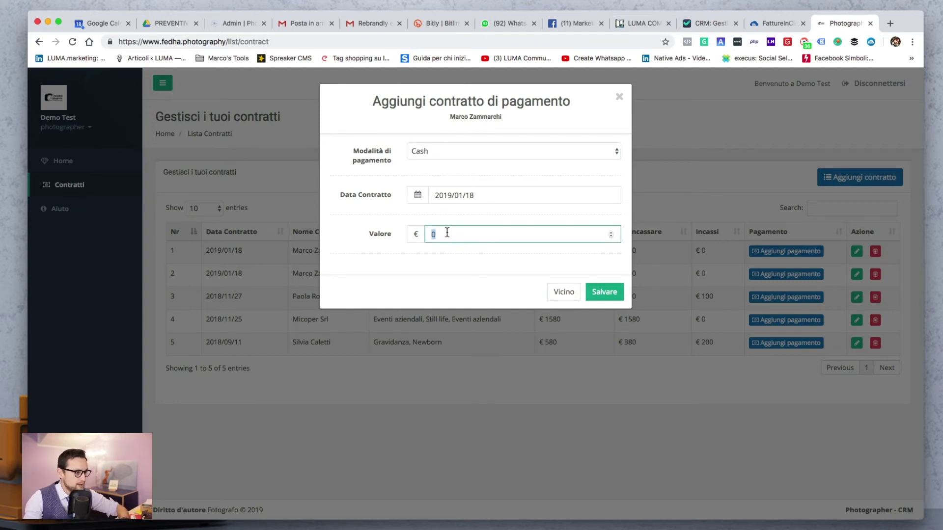
pyautogui.write('50')
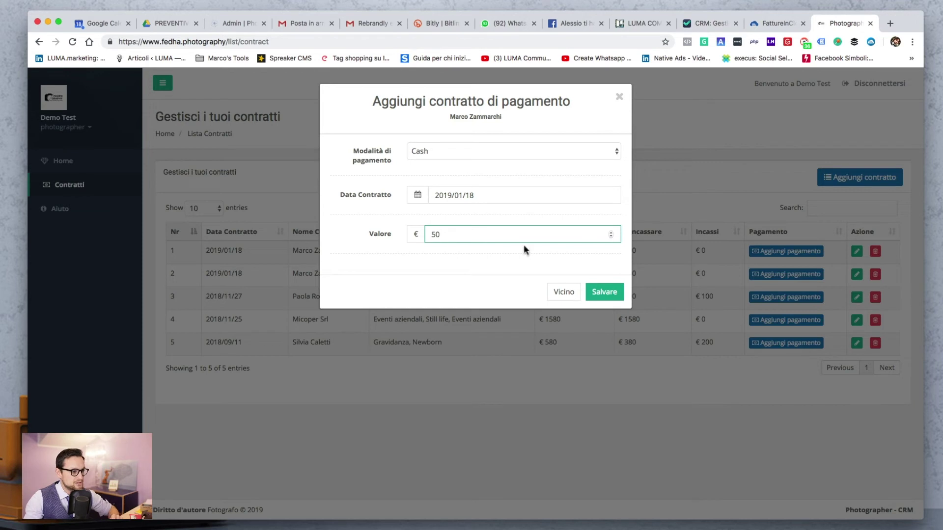
pyautogui.click(620, 294)
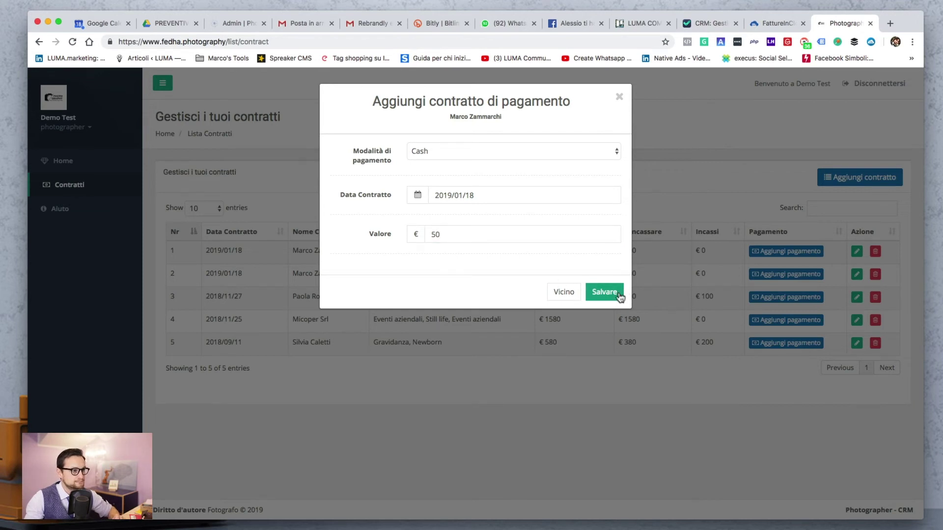
pyautogui.click(620, 295)
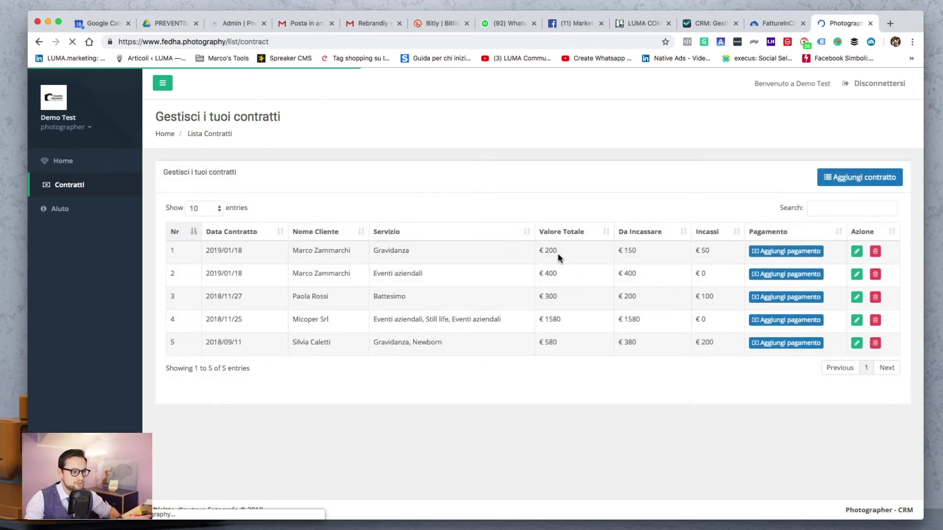
# Confirm €150 left to collect and €50 collected, then open the contract for editing
pyautogui.moveTo(618, 250); pyautogui.dragTo(639, 255)
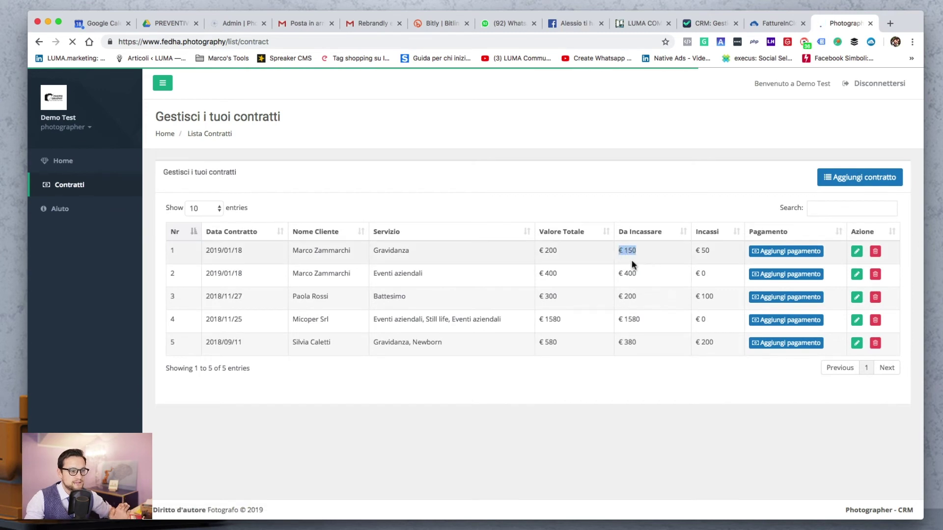
pyautogui.moveTo(714, 252); pyautogui.dragTo(693, 253)
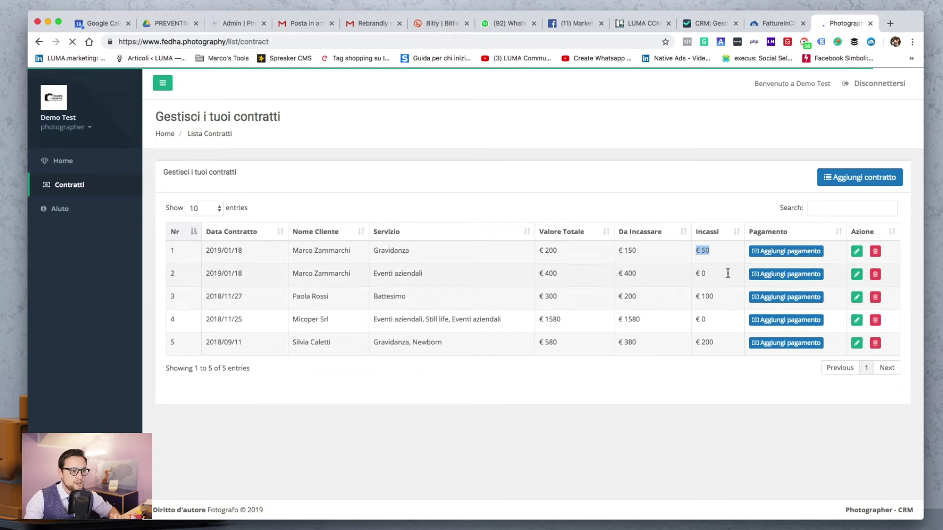
pyautogui.click(857, 252)
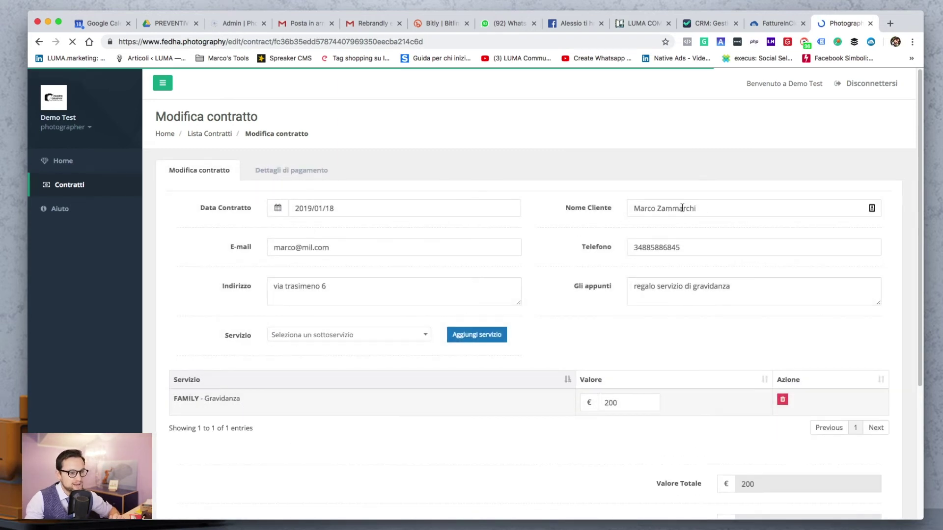
pyautogui.click(578, 208)
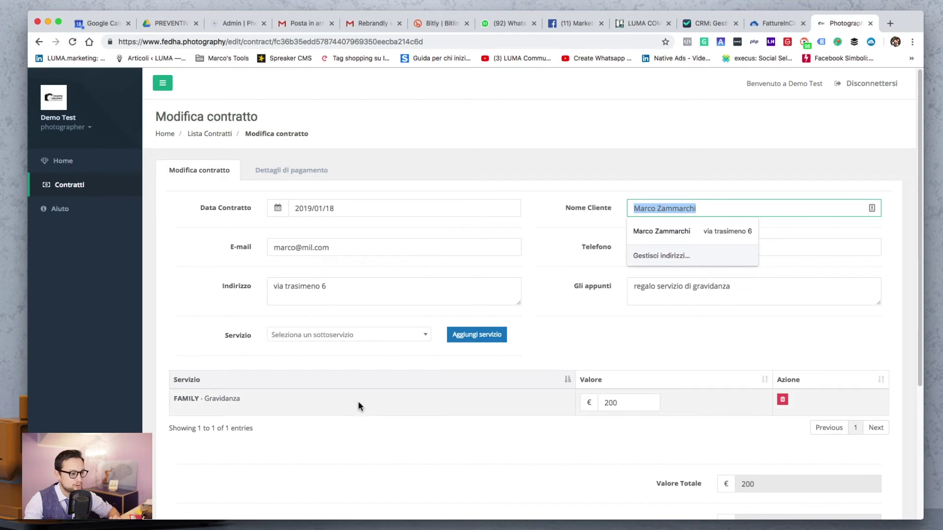
pyautogui.click(293, 361)
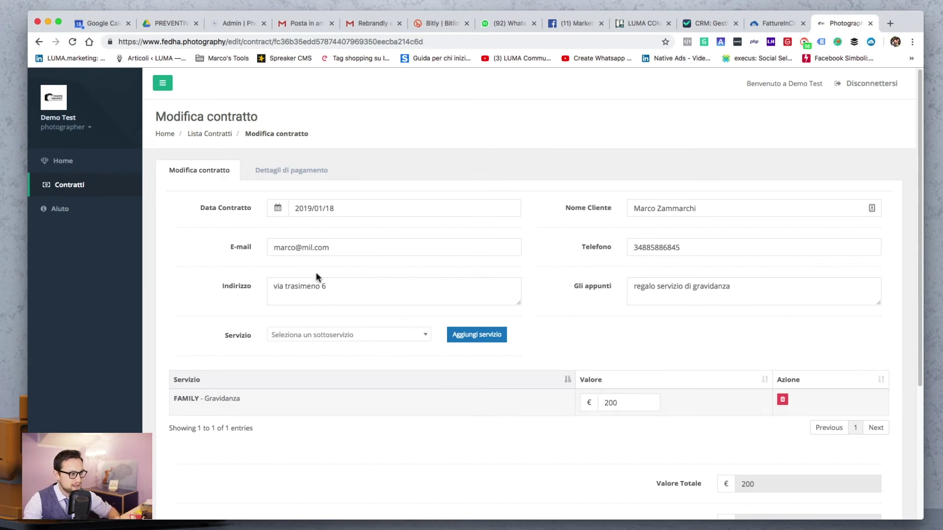
pyautogui.click(295, 208)
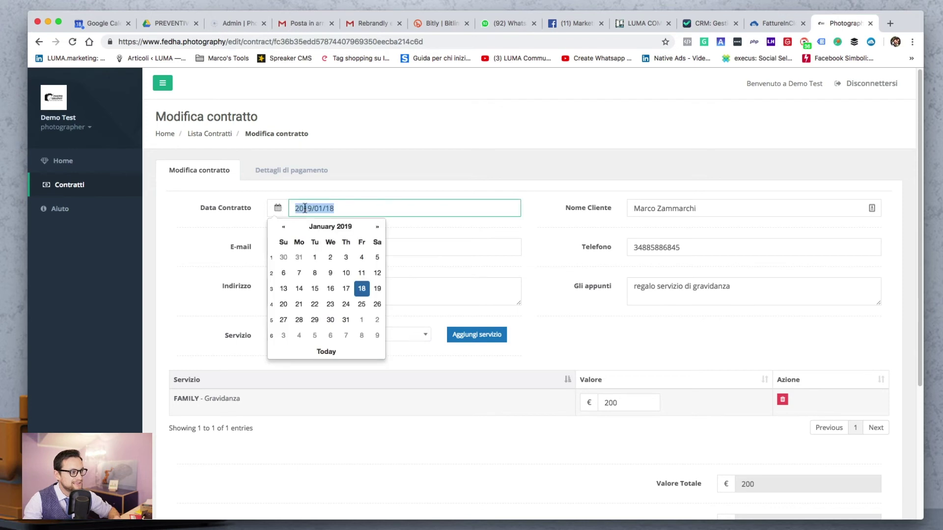
pyautogui.click(321, 410)
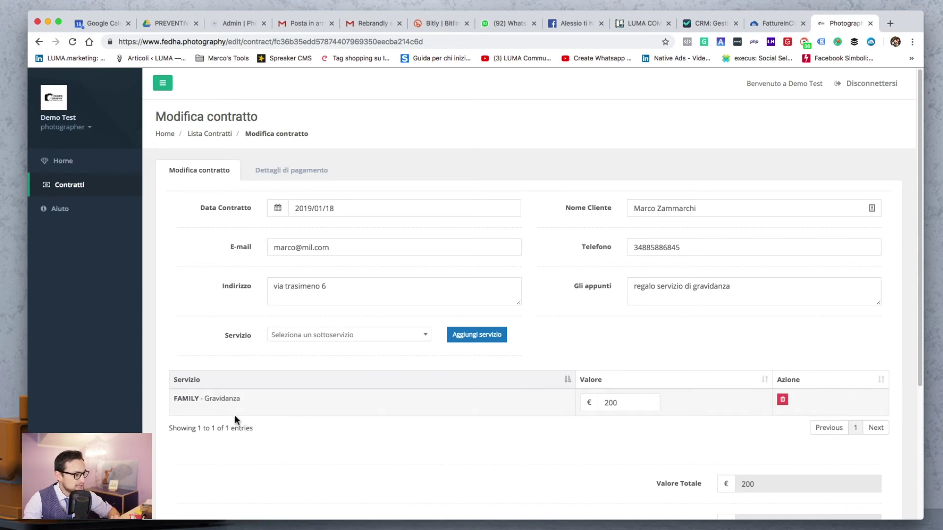
pyautogui.moveTo(212, 402); pyautogui.dragTo(247, 402)
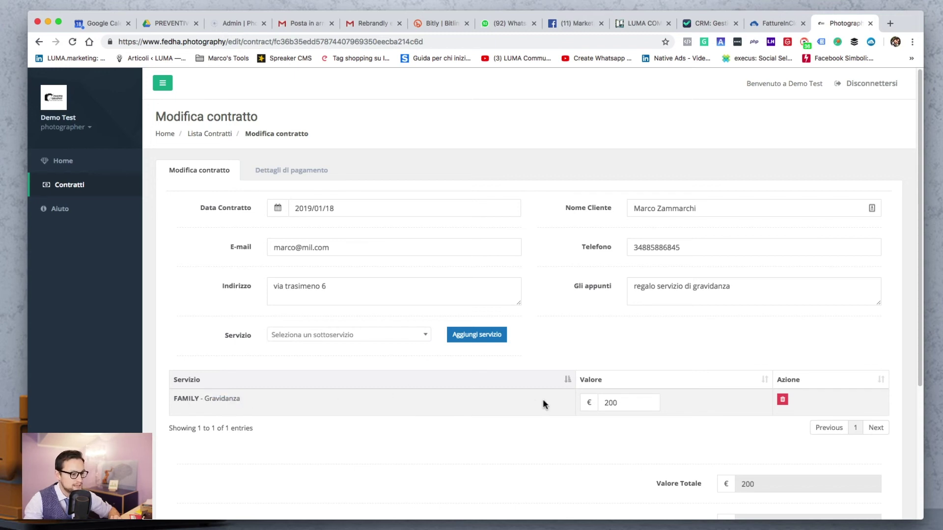
pyautogui.scroll(-2, 636, 437)
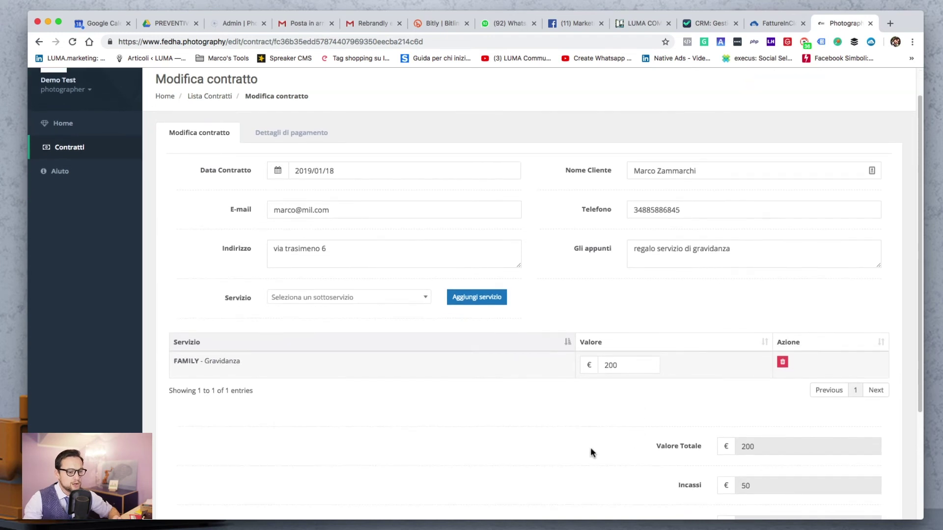
# Keep the 200 Gravidanza service line, cancelling its deletion, and view the single €50 cash payment
pyautogui.doubleClick(623, 365)
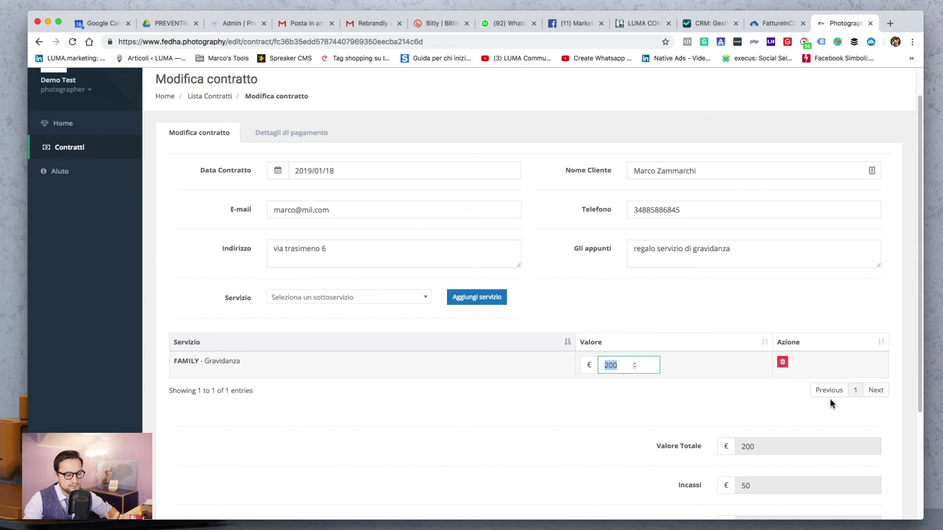
pyautogui.click(782, 362)
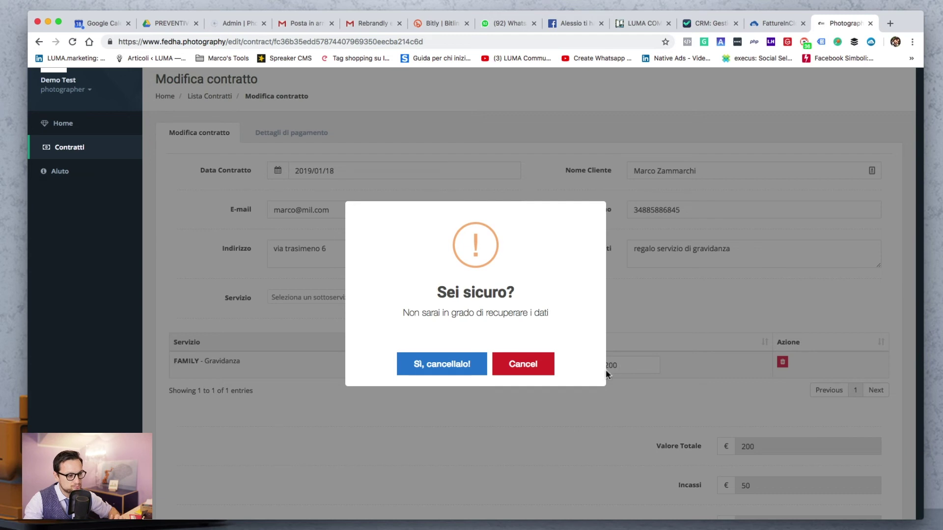
pyautogui.click(546, 371)
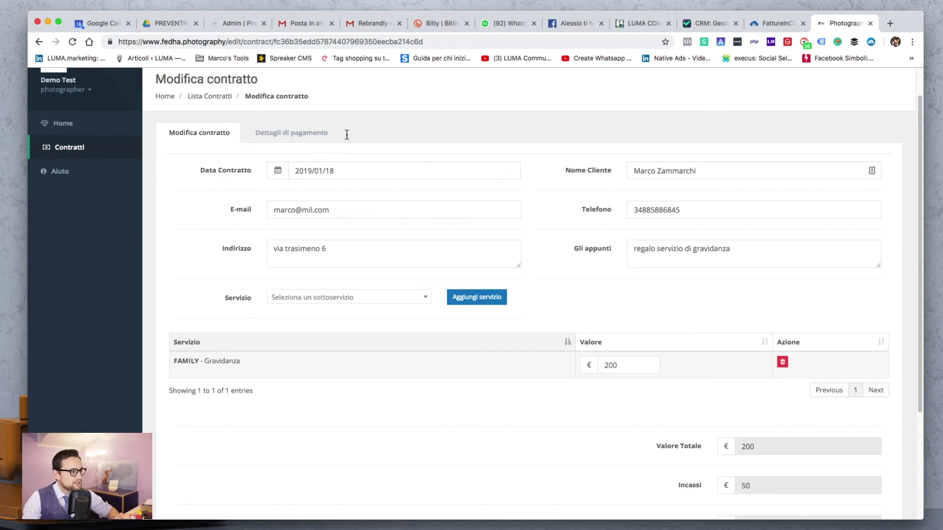
pyautogui.click(292, 140)
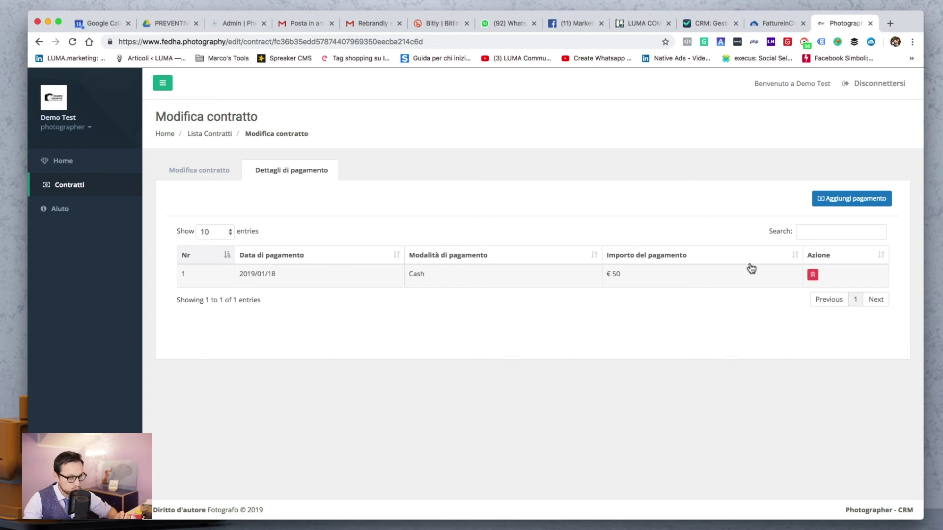
# Add a €150 Bank payment dated 2019/03/01 to the Gravidanza contract
pyautogui.click(841, 201)
pyautogui.click(452, 167)
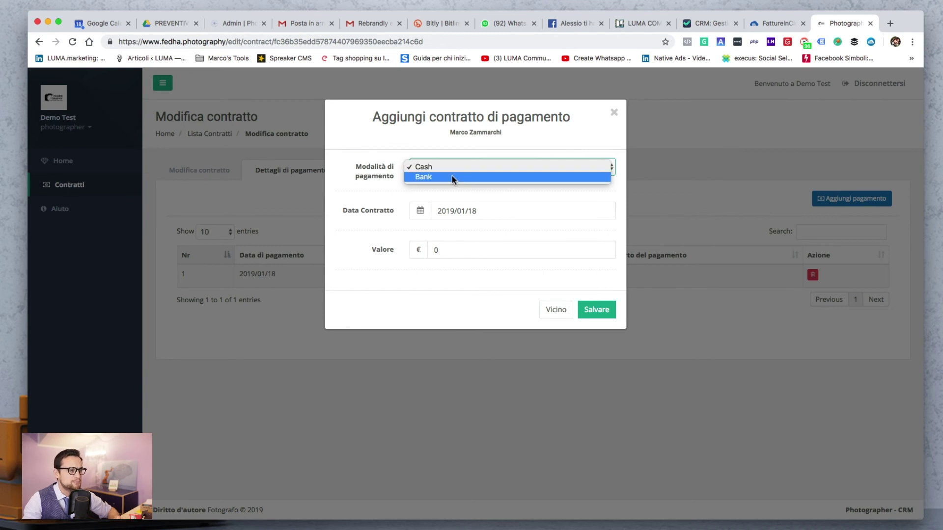
pyautogui.click(451, 176)
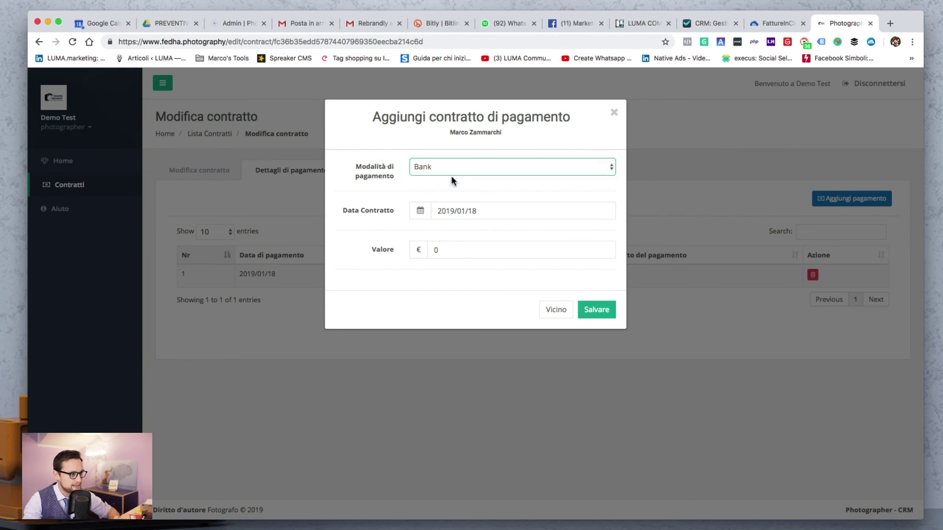
pyautogui.click(491, 210)
pyautogui.click(523, 229)
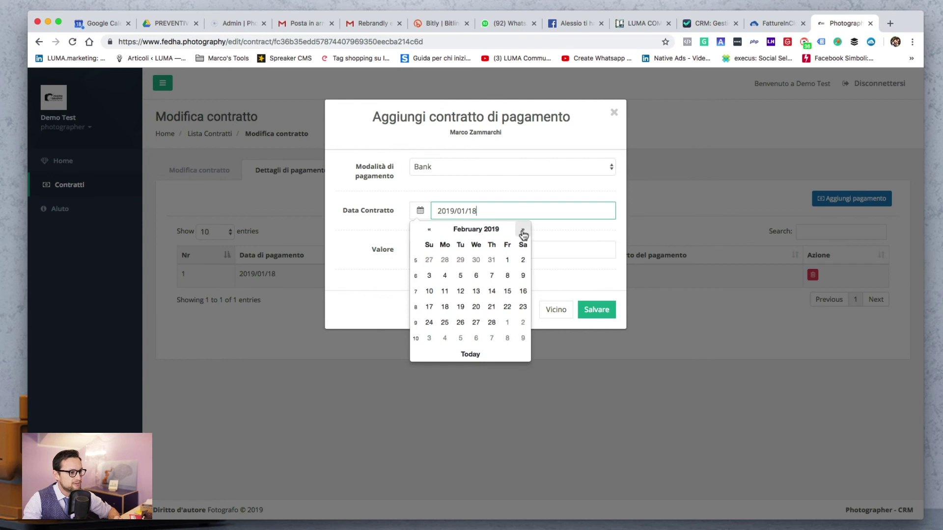
pyautogui.click(523, 229)
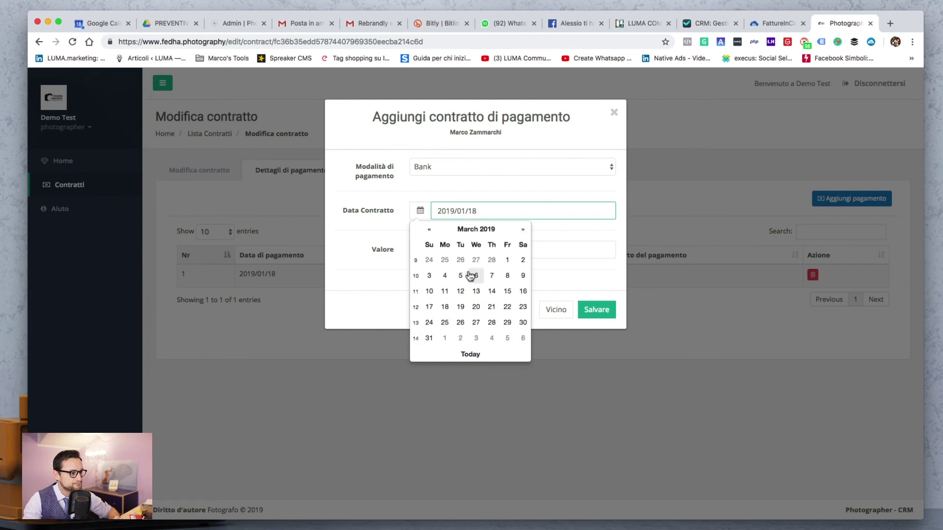
pyautogui.click(507, 260)
pyautogui.click(469, 250)
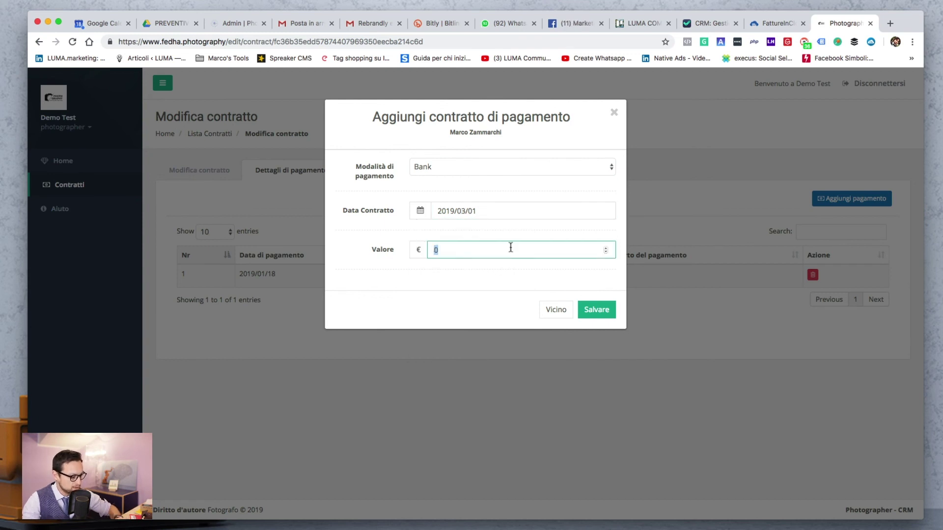
pyautogui.write('150')
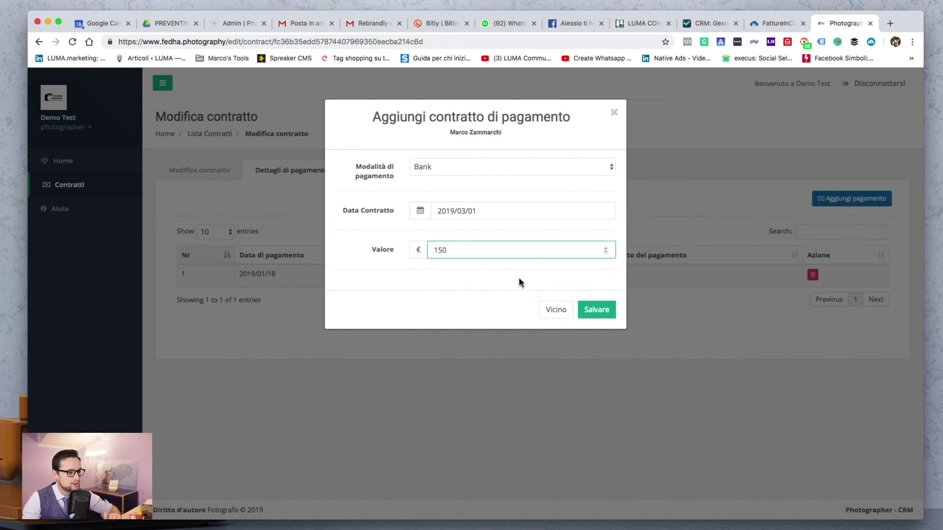
pyautogui.click(597, 309)
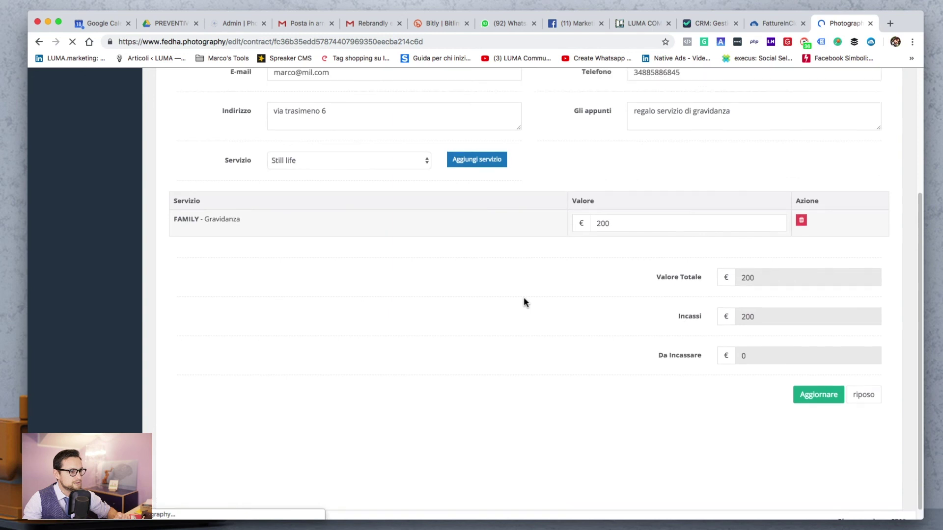
# Check both payments, then verify the contract shows €200 total, €200 collected, €0 outstanding
pyautogui.click(295, 169)
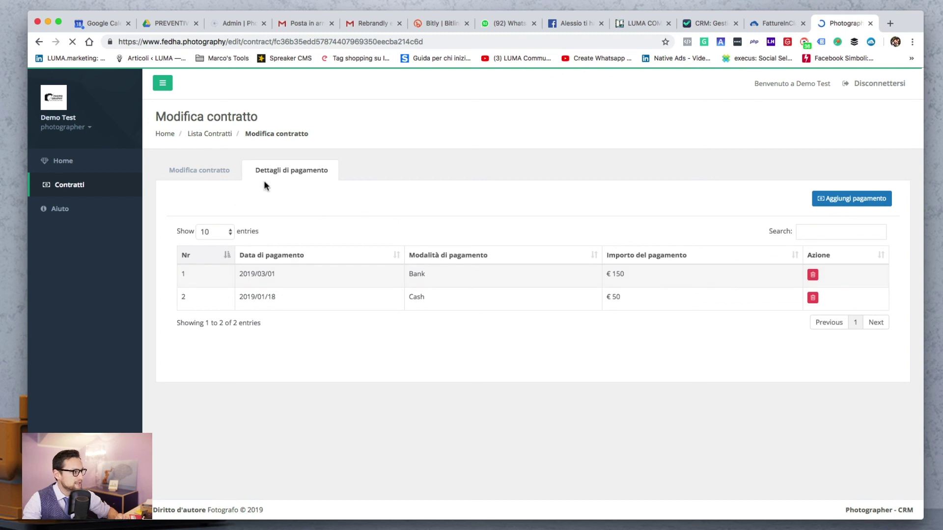
pyautogui.click(212, 170)
pyautogui.scroll(-1, 524, 313)
pyautogui.scroll(-5, 524, 315)
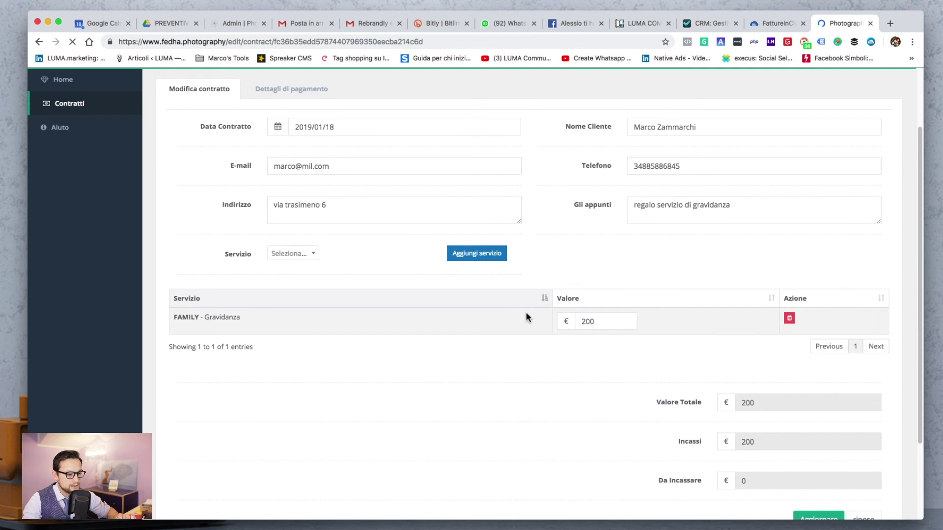
pyautogui.scroll(-1, 692, 361)
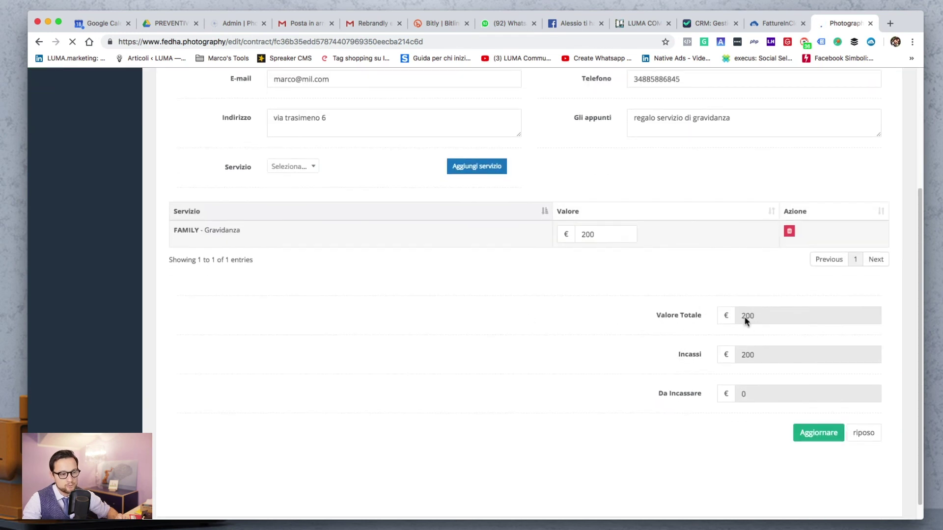
pyautogui.moveTo(778, 316); pyautogui.dragTo(739, 316)
pyautogui.click(776, 358)
pyautogui.moveTo(752, 396); pyautogui.dragTo(732, 398)
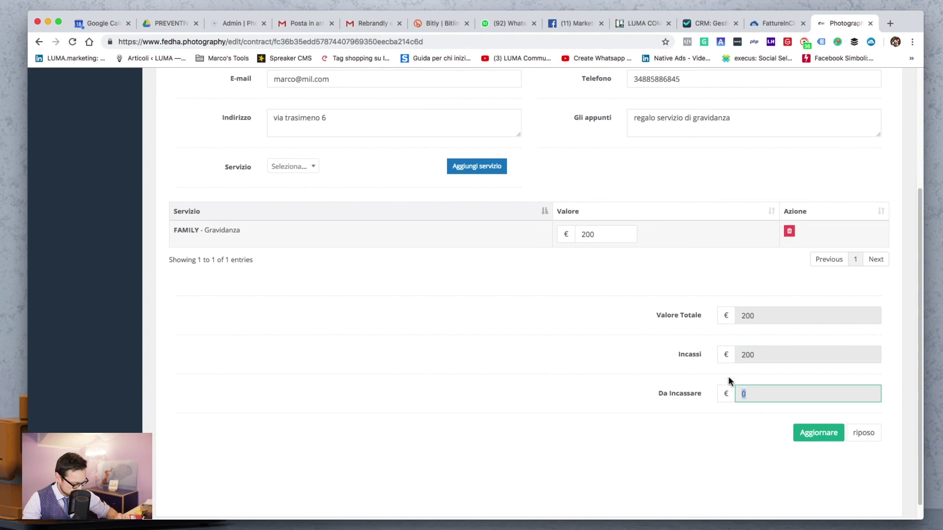